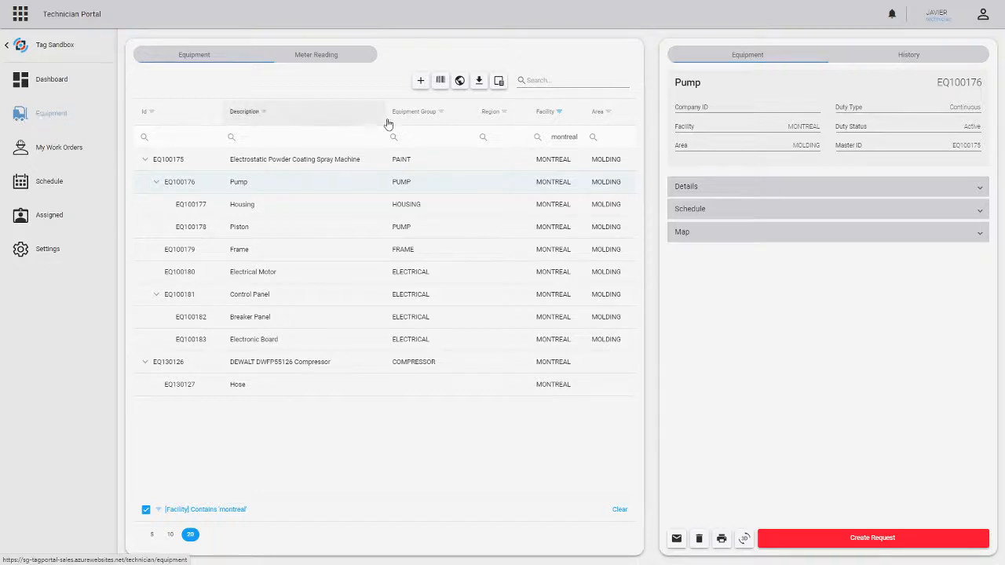
- Start a new equipment record from scratch with the description DEWALT DWFP55126 Compressor
left_click(421, 84)
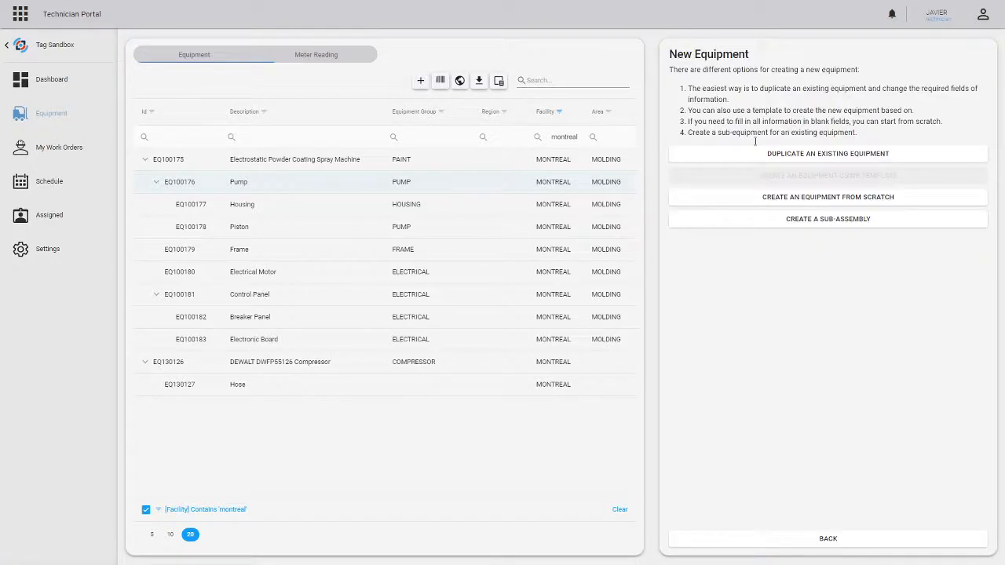
left_click(808, 200)
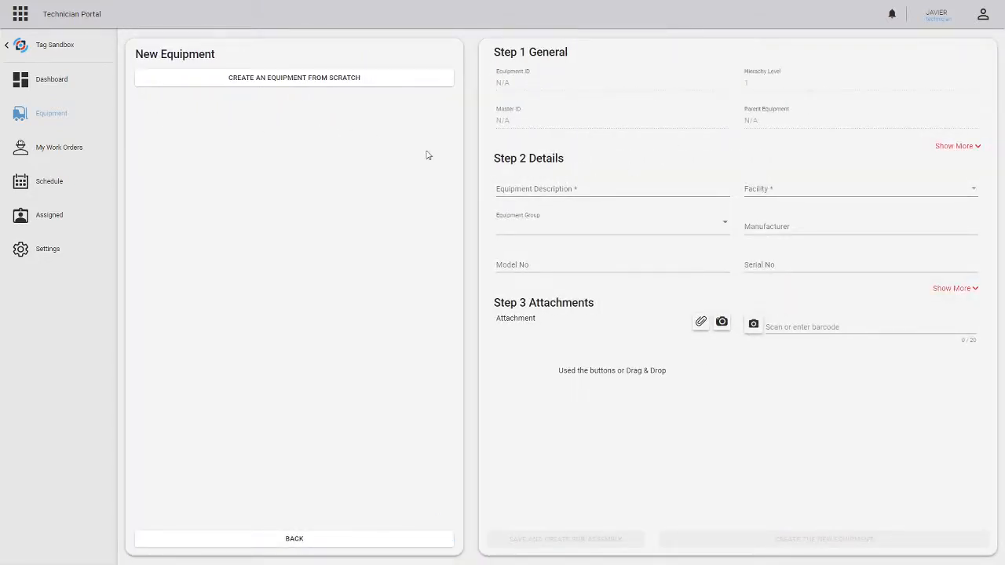
left_click(513, 187)
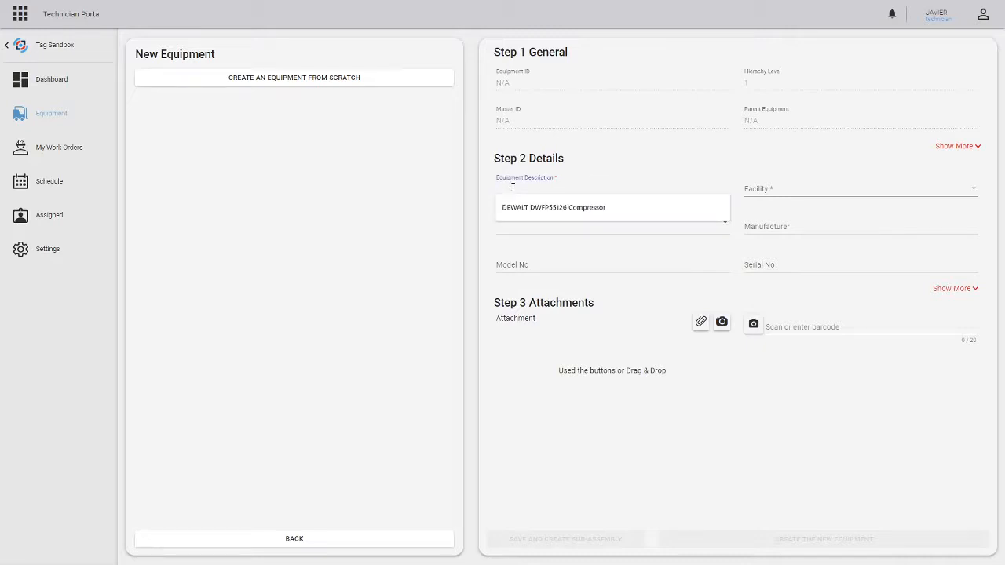
left_click(548, 210)
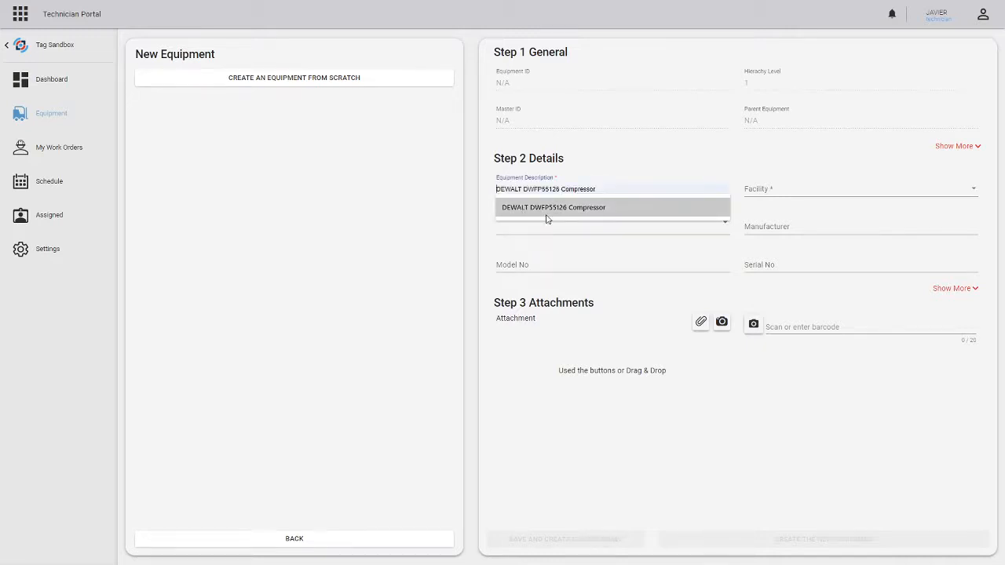
left_click(548, 213)
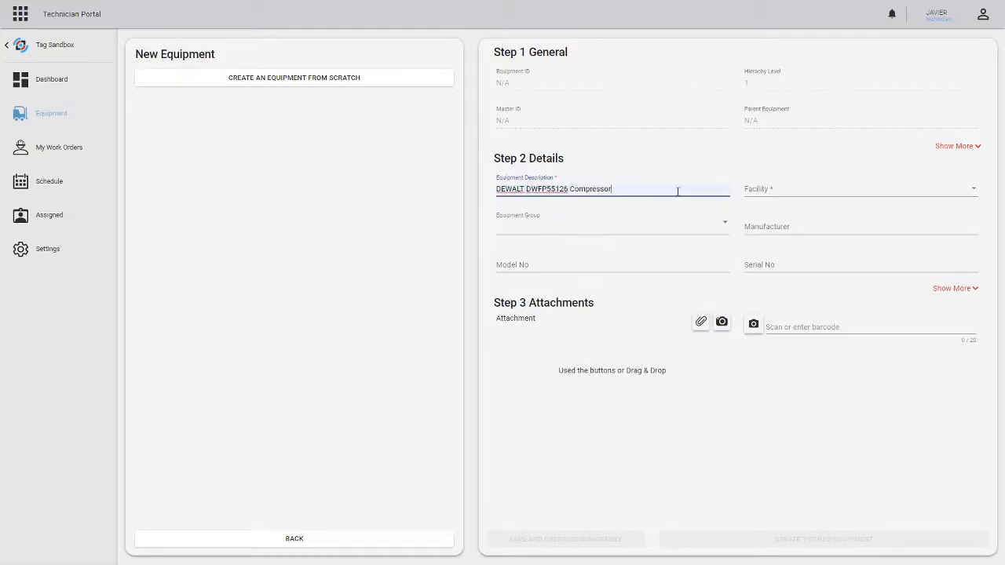
- Set the new equipment's facility to MONTREAL
left_click(797, 192)
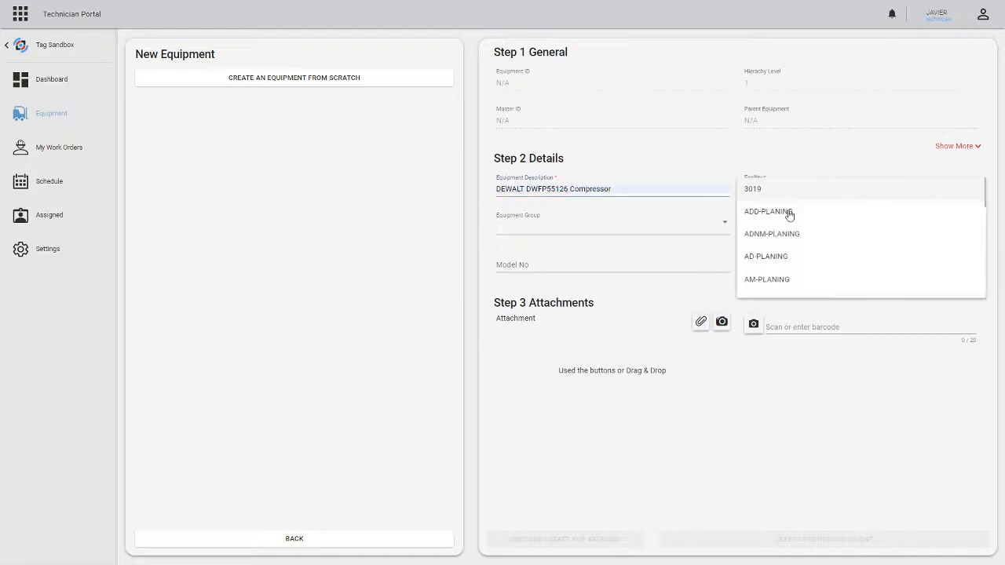
scroll(782, 235, "down", 1)
scroll(778, 246, "down", 5)
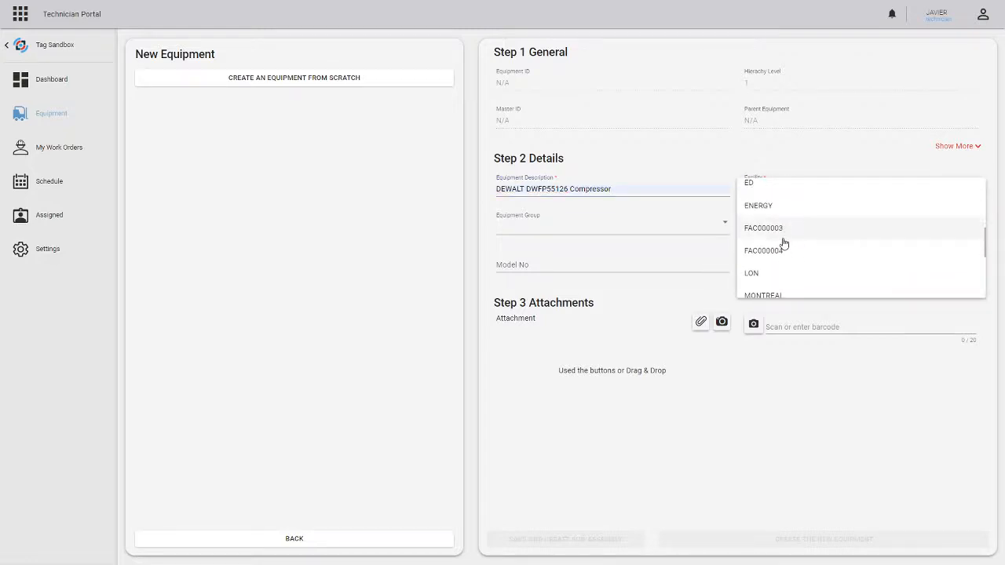
left_click(764, 245)
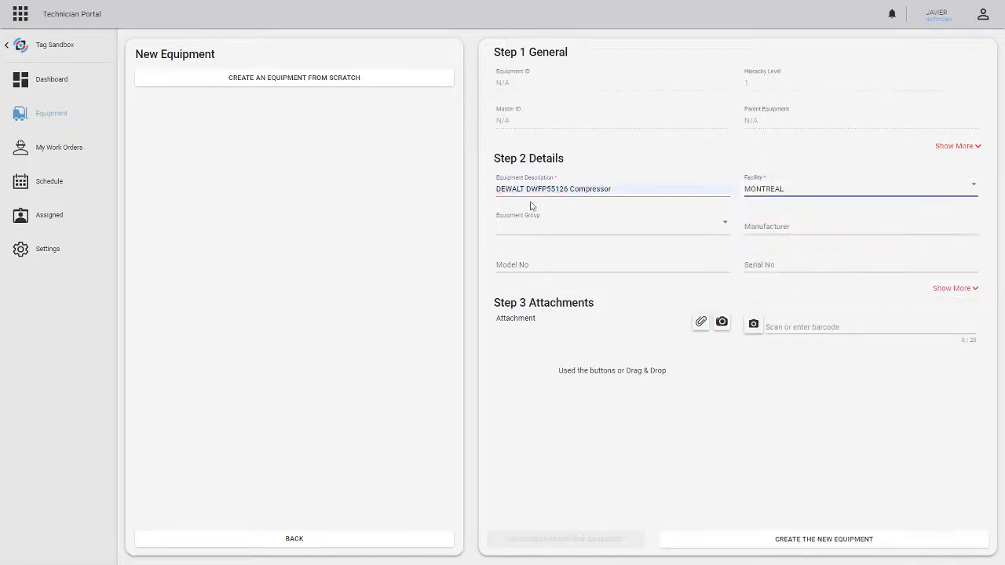
- Assign the new equipment to the COMPRESSOR equipment group
left_click(524, 232)
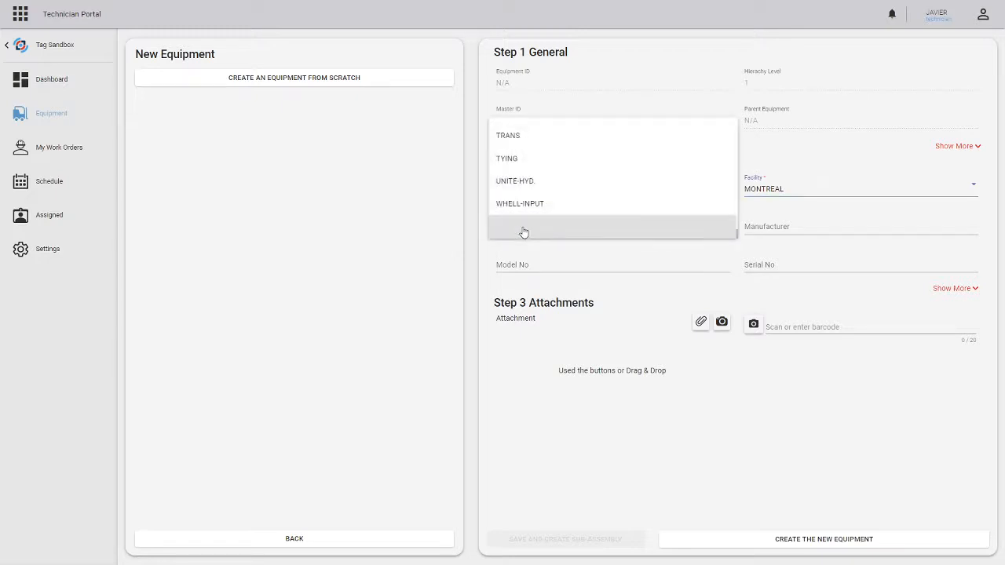
scroll(524, 232, "up", 14)
scroll(524, 232, "down", 8)
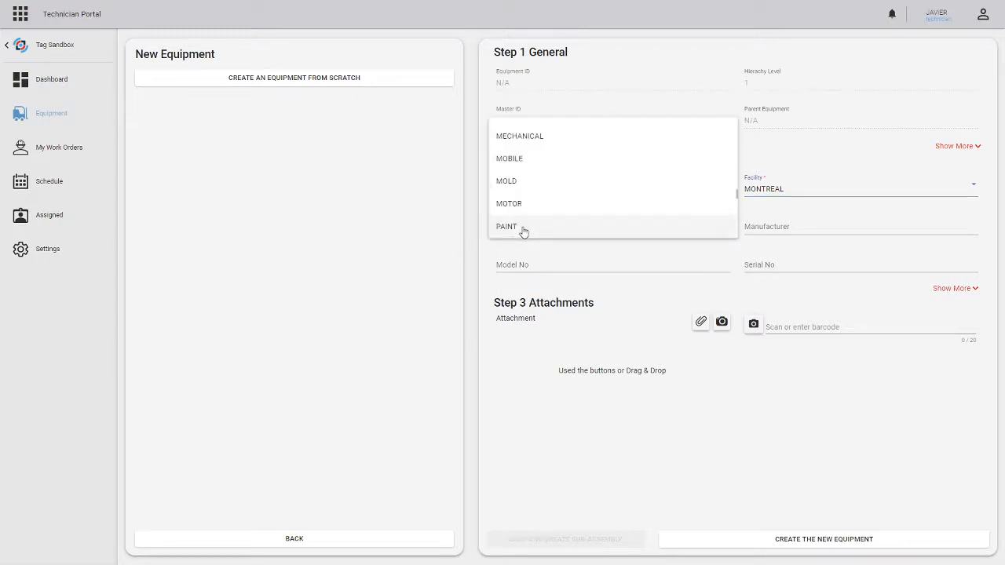
scroll(561, 181, "up", 10)
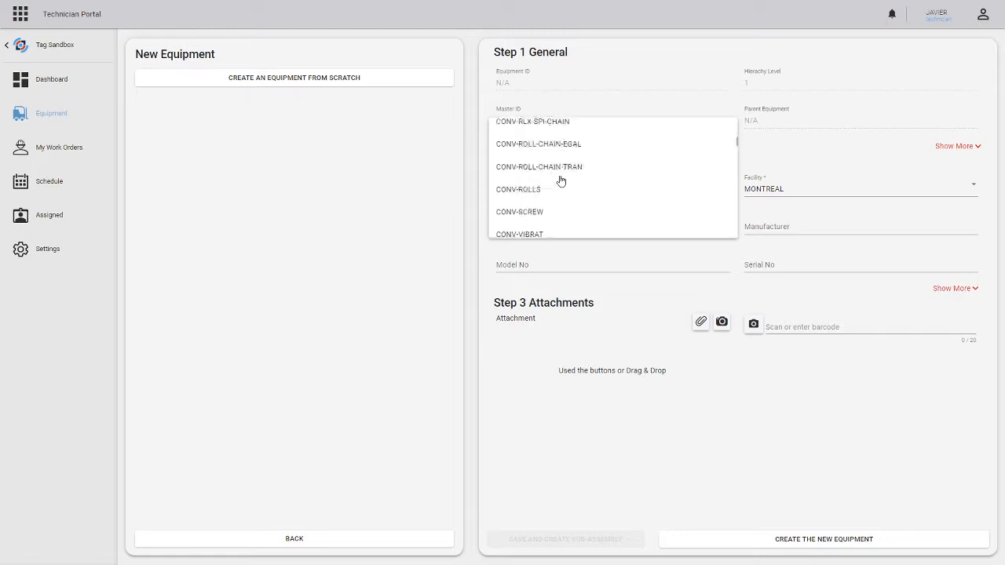
scroll(561, 181, "up", 8)
scroll(571, 188, "down", 3)
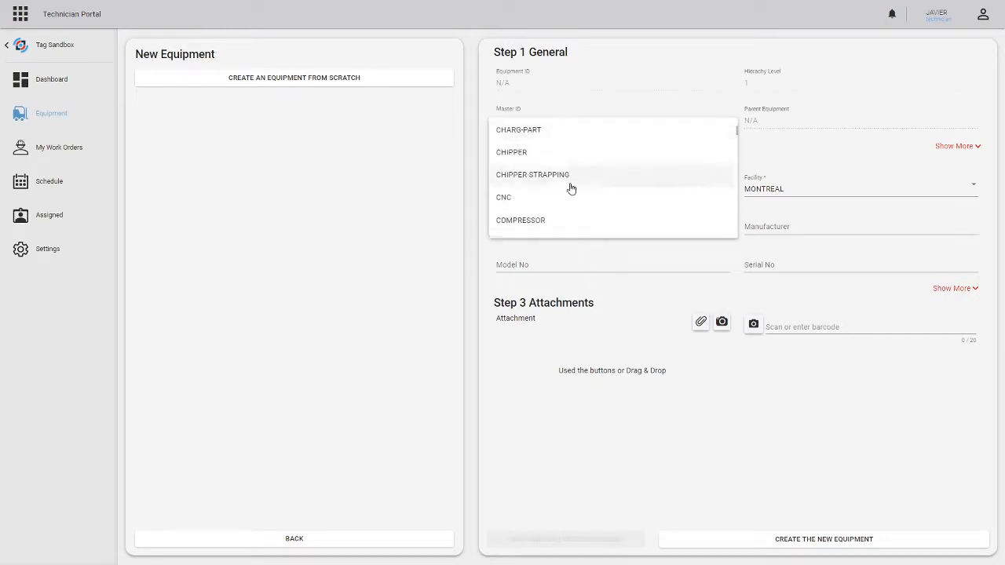
scroll(550, 177, "down", 1)
left_click(526, 169)
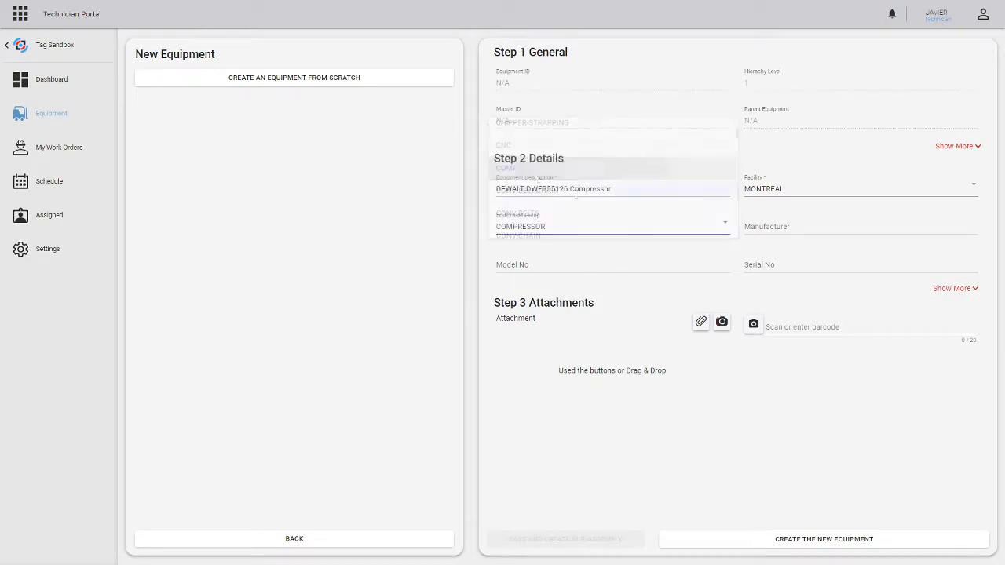
- Enter Dewalt as the manufacturer and copy DWFP55126 from the description into the model number
left_click(778, 228)
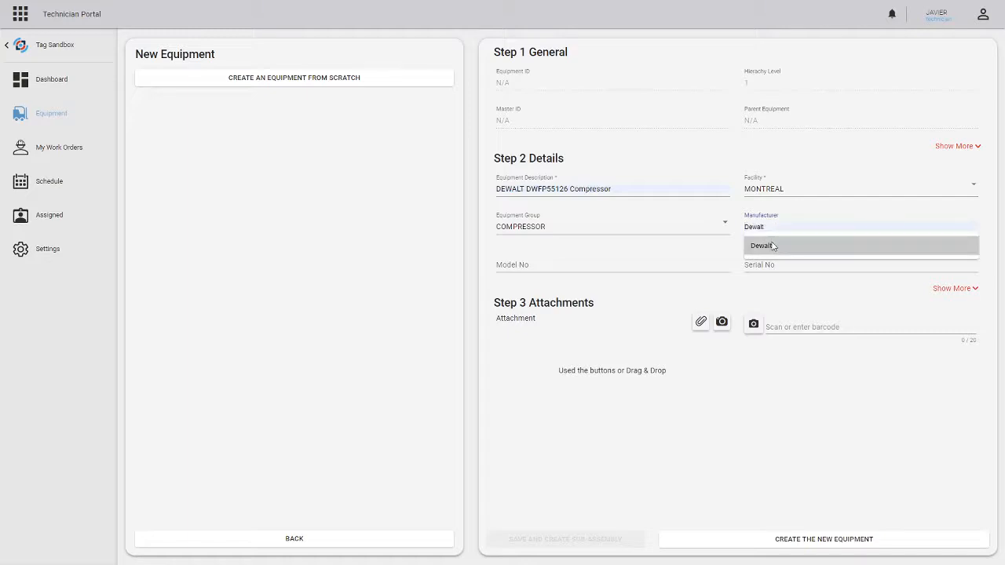
left_click(773, 246)
left_click(537, 265)
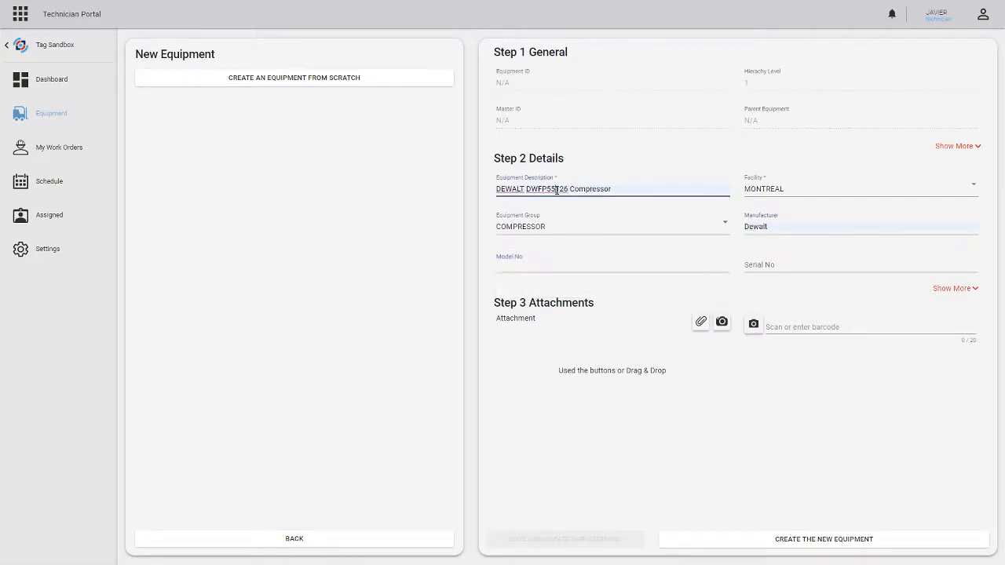
double_click(557, 190)
key("ctrl+c")
left_click(531, 264)
key("ctrl+v")
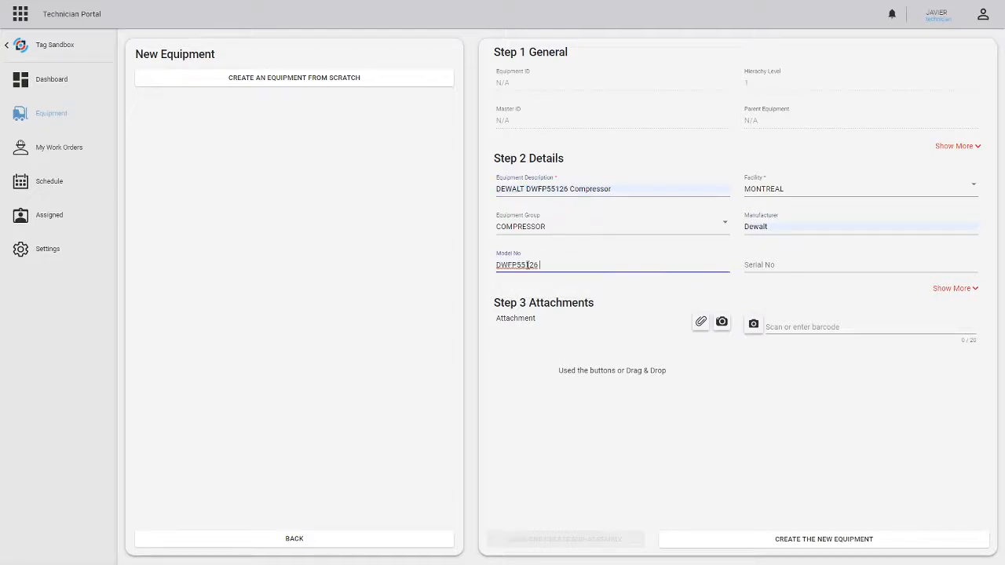
- Enter 1234 as the new equipment's serial number
left_click(786, 267)
type("1234")
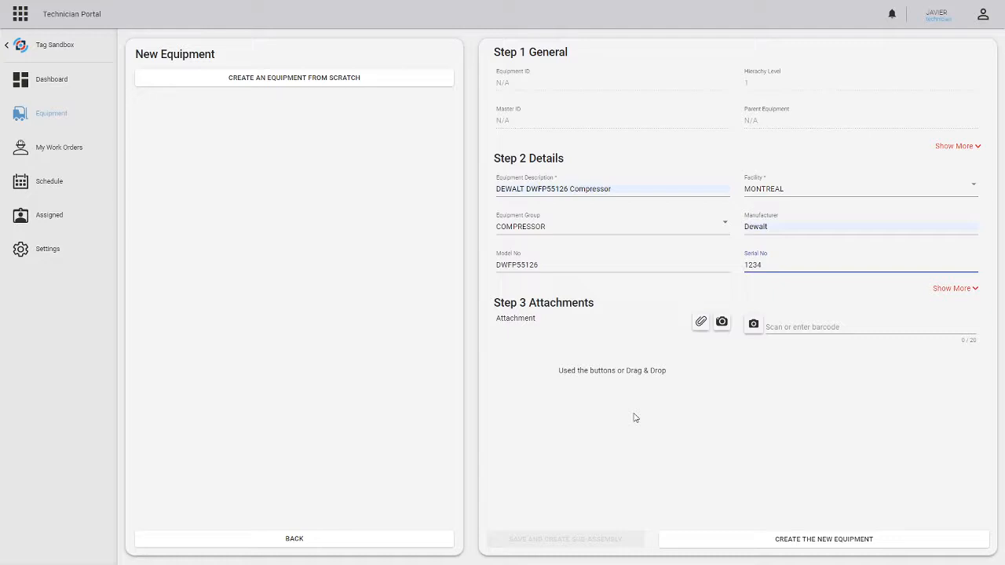
left_click(814, 434)
left_click(513, 265)
left_click(754, 264)
- Scan the barcode compressor-1 into the new equipment's barcode field
left_click(783, 327)
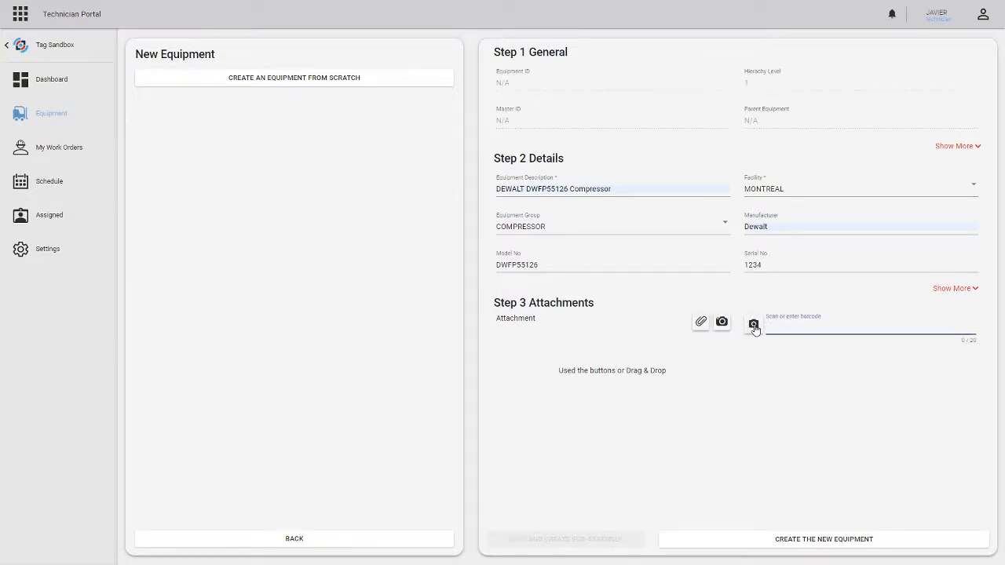
left_click(753, 324)
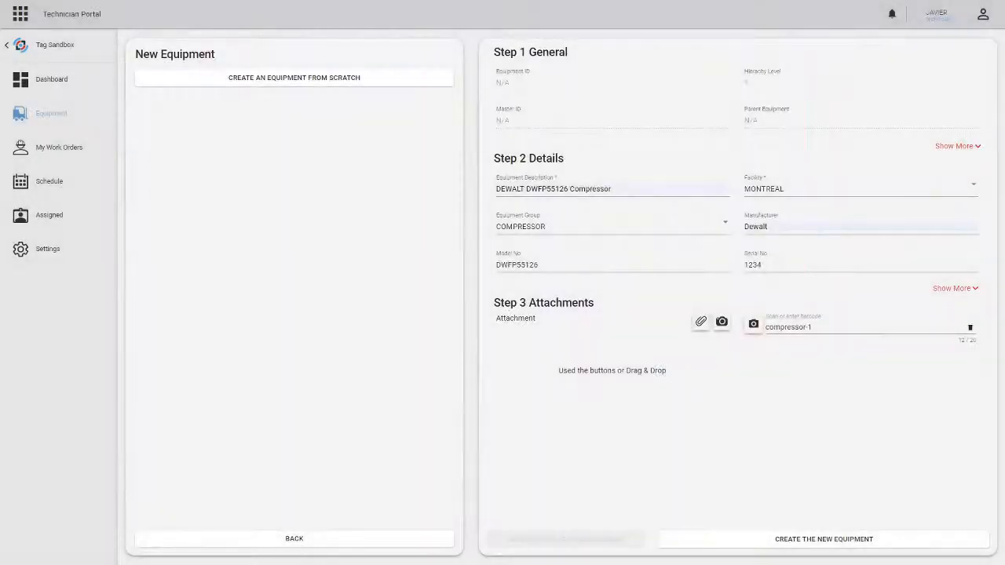
left_click(829, 327)
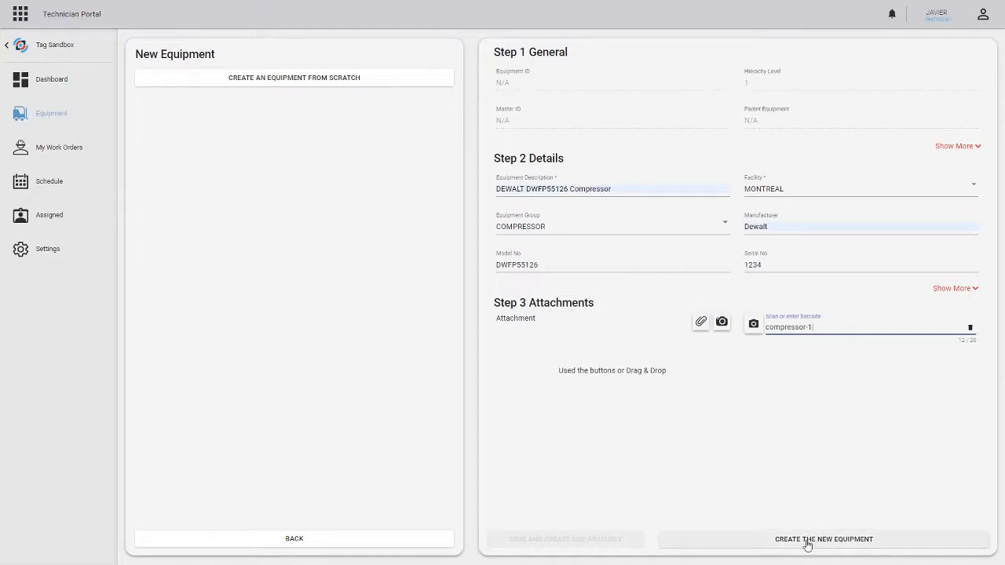
- Attach SOP.pdf from the Pictures folder and create the new equipment
left_click(651, 369)
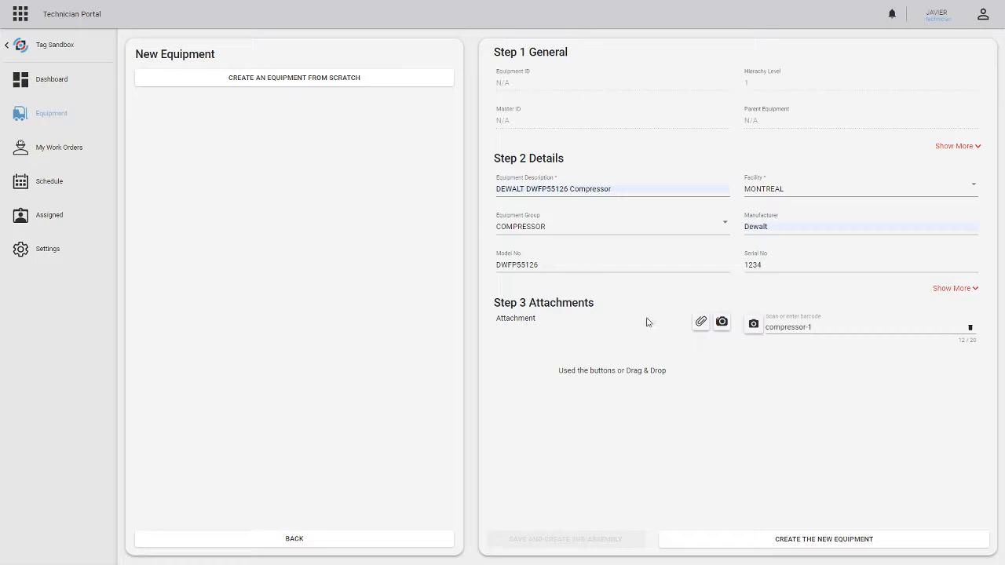
left_click(700, 321)
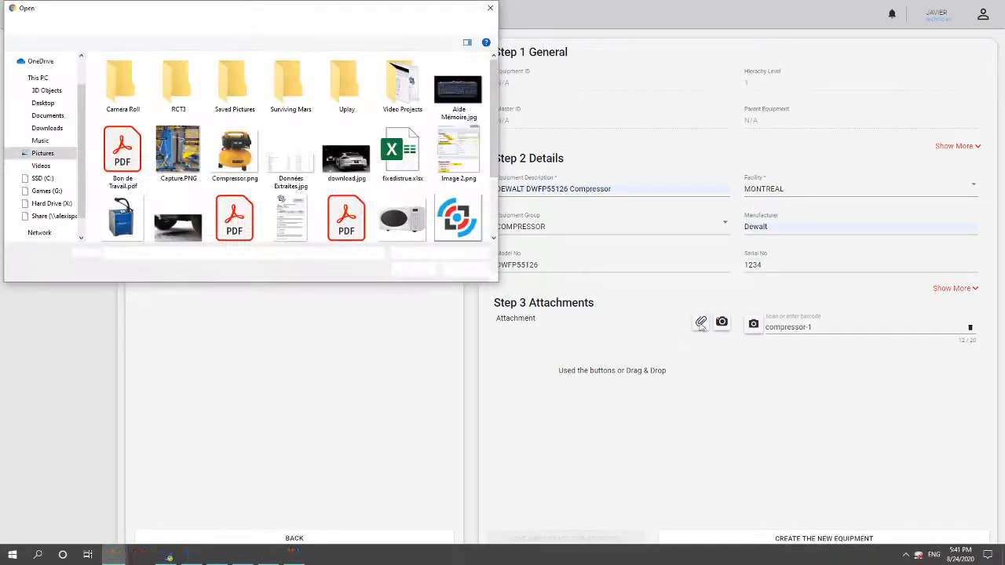
scroll(383, 148, "down", 1)
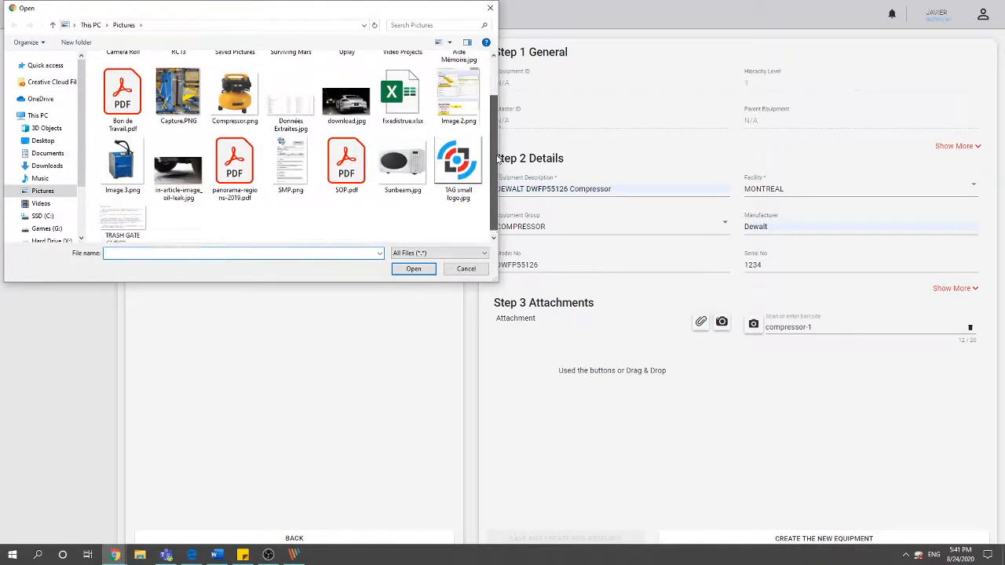
left_click(346, 157)
left_click(414, 268)
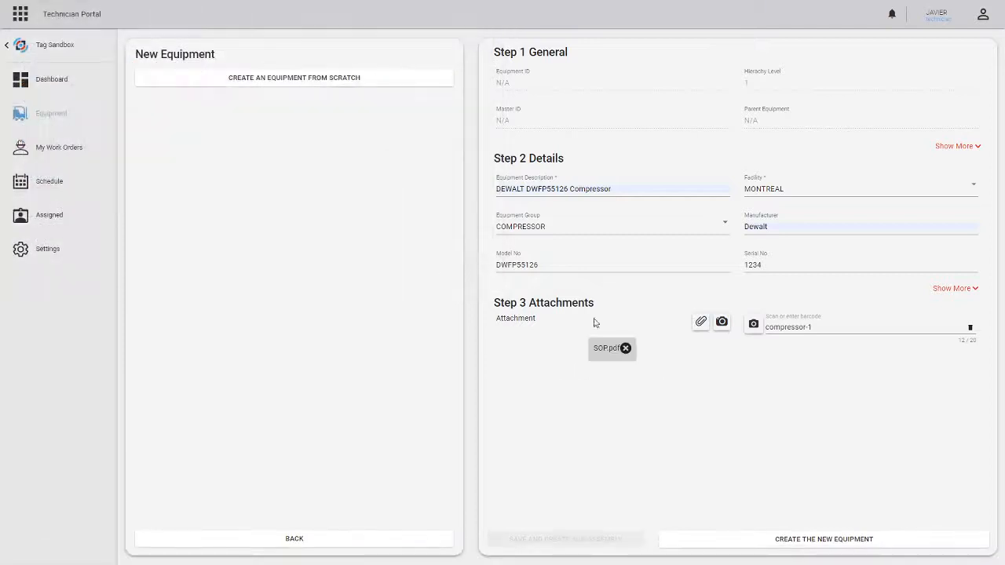
left_click(805, 541)
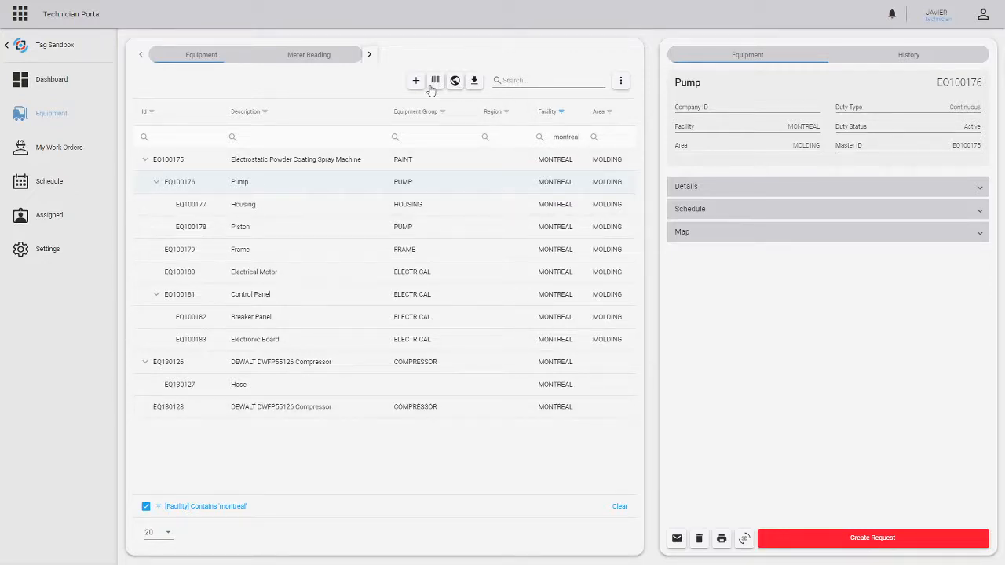
- Search the equipment list by scanning the barcode compressor-1 and select the new compressor EQ130128
left_click(529, 81)
left_click(436, 81)
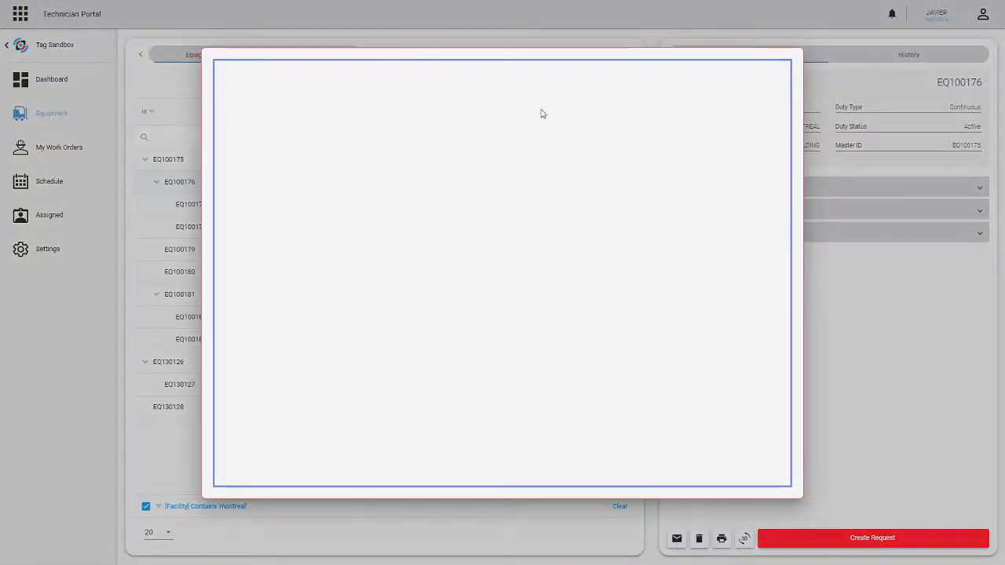
left_click(915, 168)
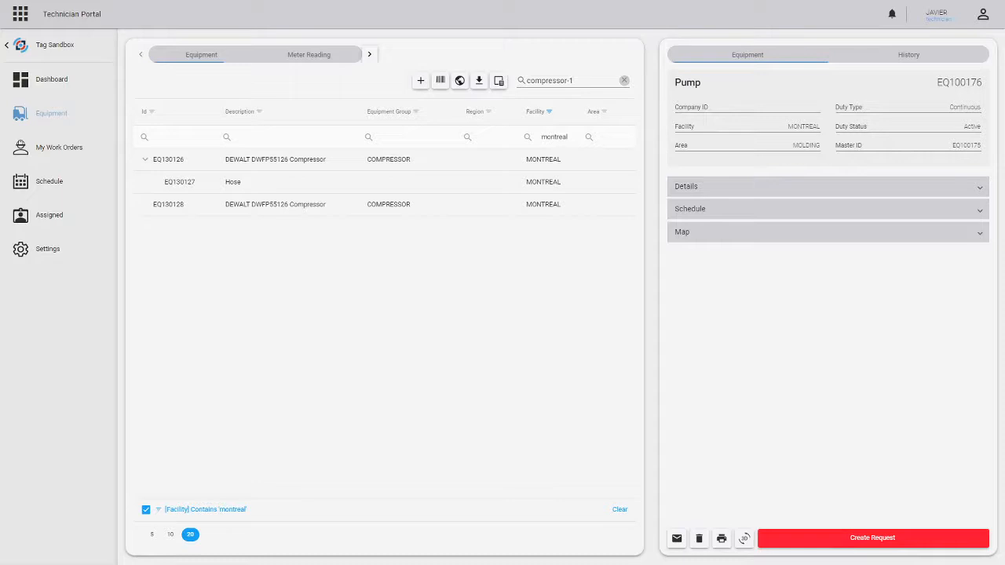
left_click(210, 208)
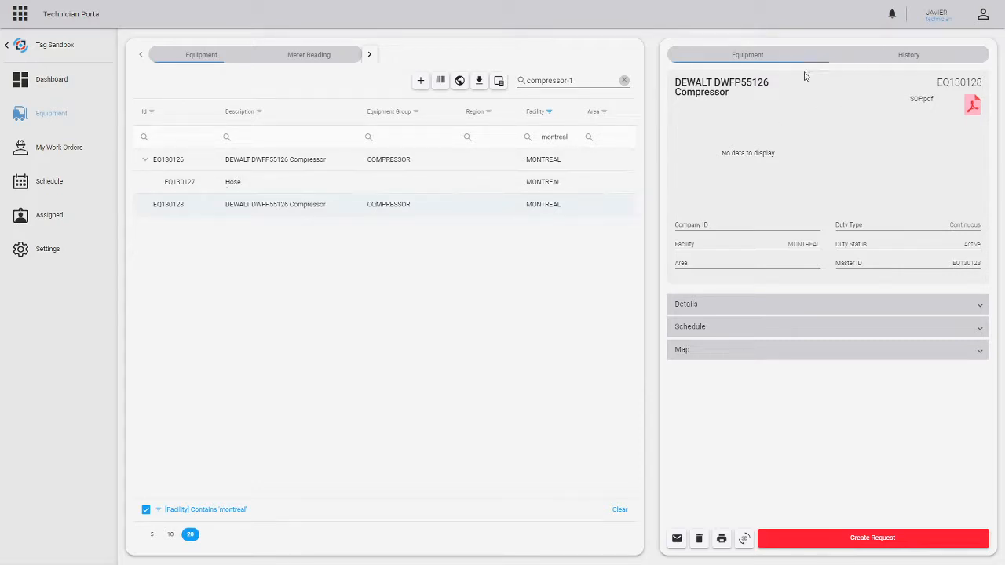
- Create a sub-assembly described as Hose under the selected compressor, and check it by collapsing and expanding the parent entry
left_click(421, 82)
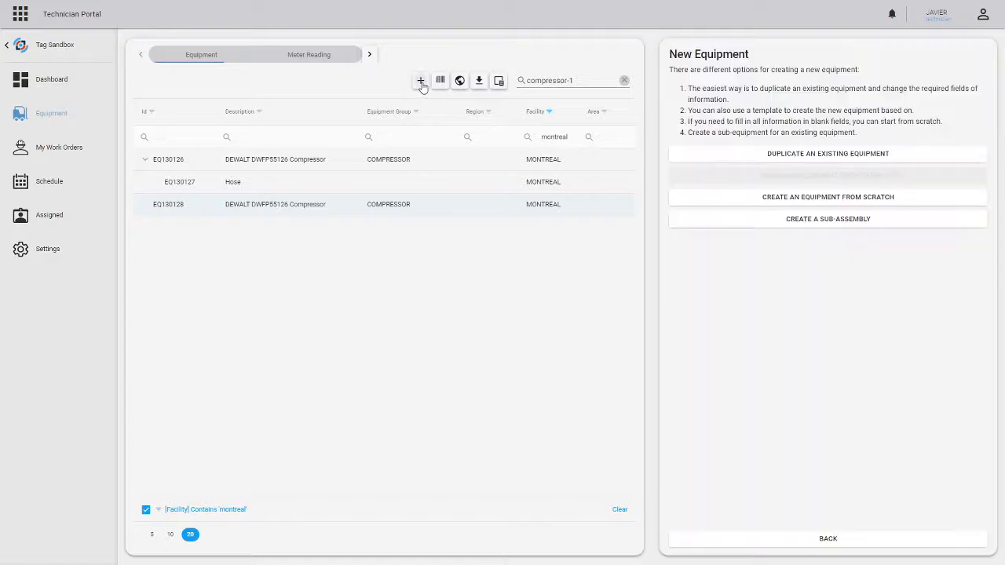
left_click(810, 220)
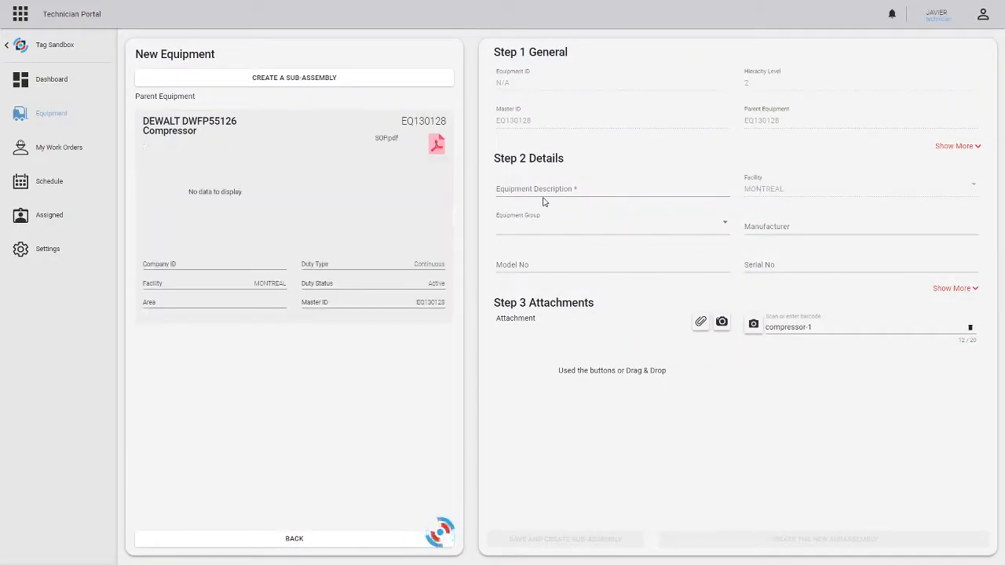
left_click(549, 189)
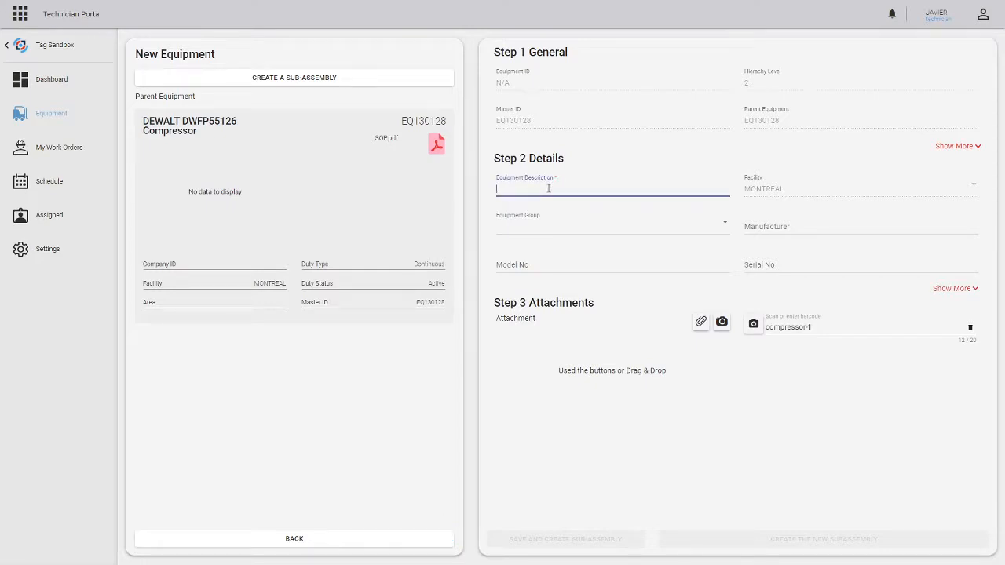
type("Hose")
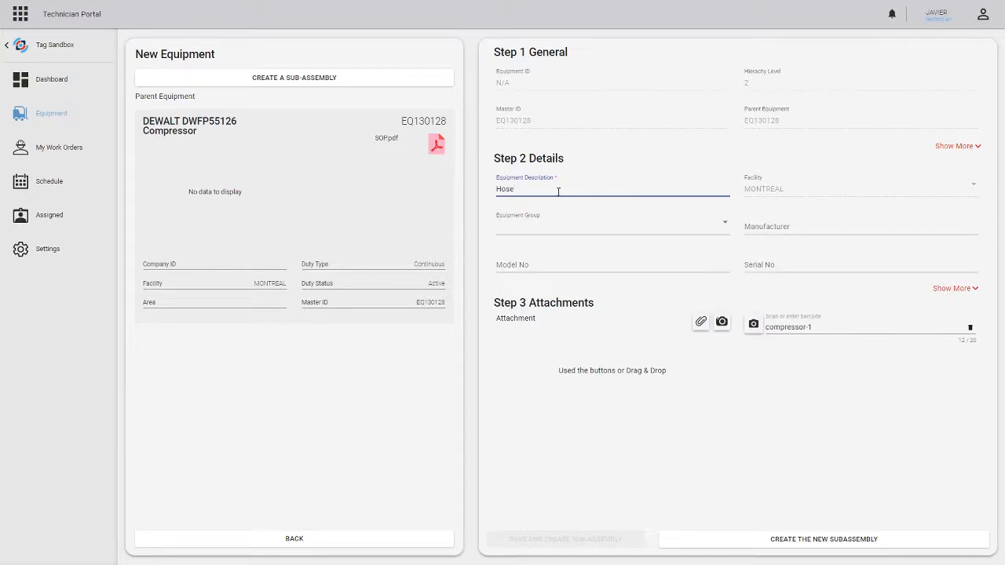
left_click(756, 544)
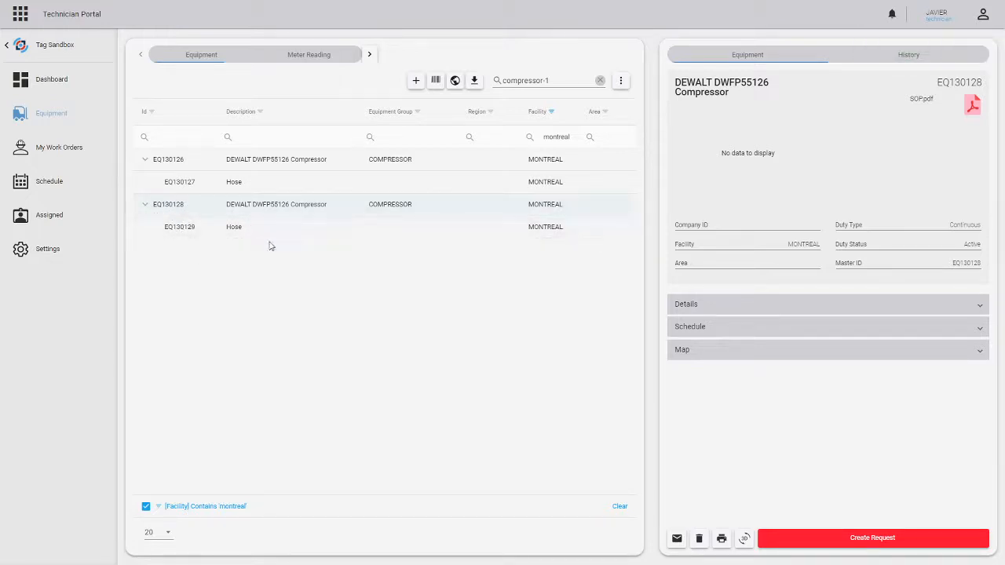
left_click(144, 208)
left_click(143, 208)
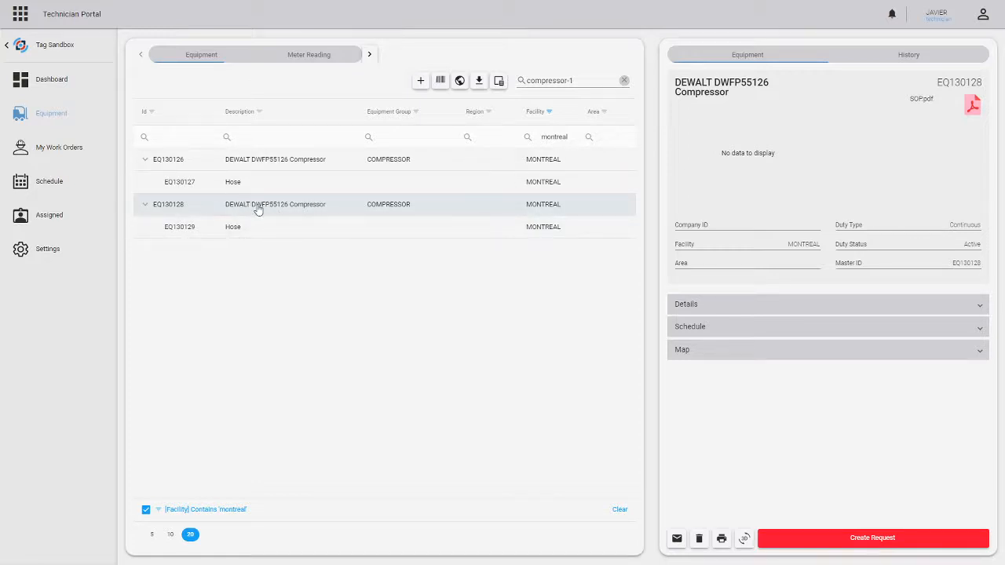
- Start a duplicate of the existing compressor EQ130128 and set its serial number to 1235
left_click(419, 81)
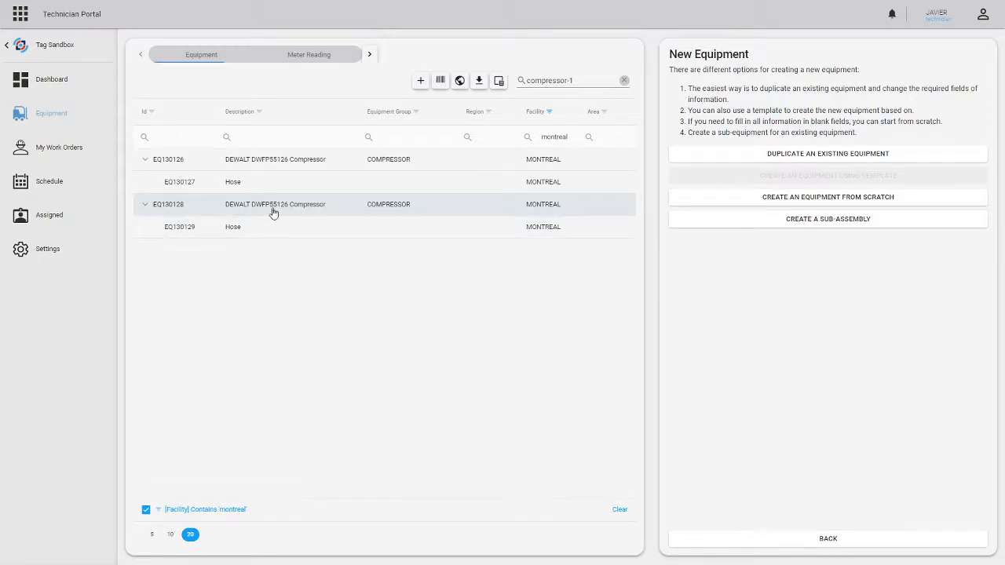
left_click(838, 155)
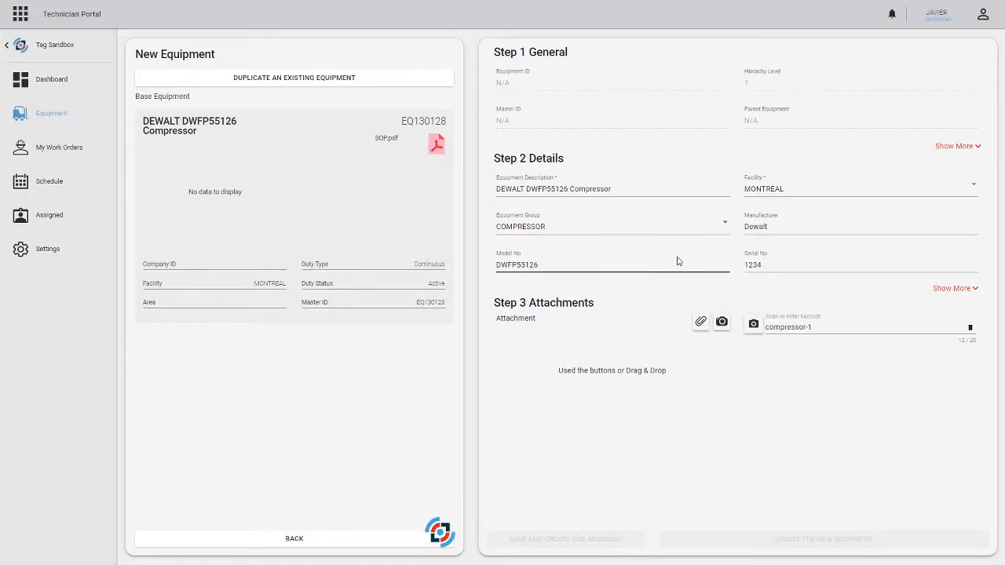
left_click(782, 265)
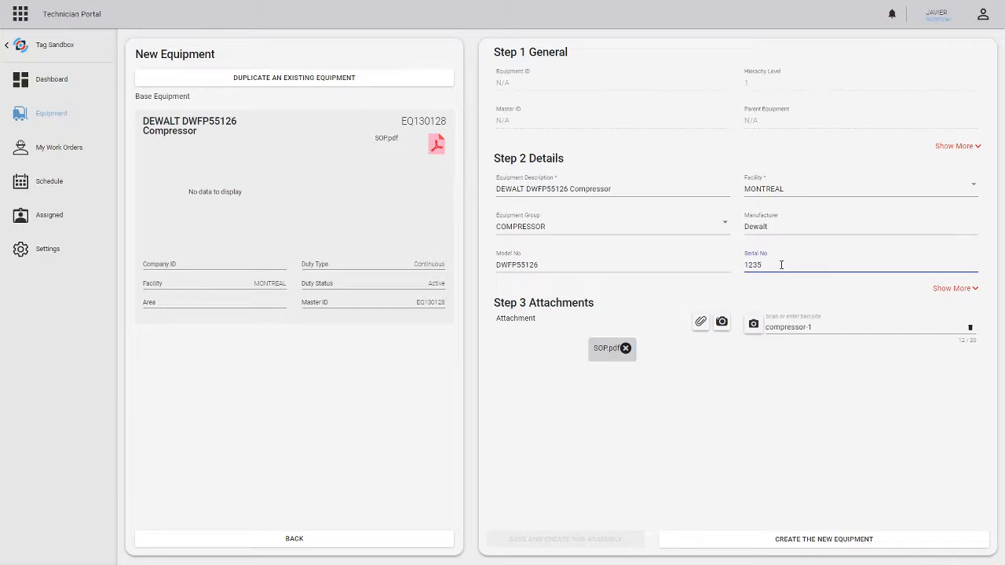
- Replace the duplicate's barcode by scanning compressor-3 and create the new equipment
left_click(827, 324)
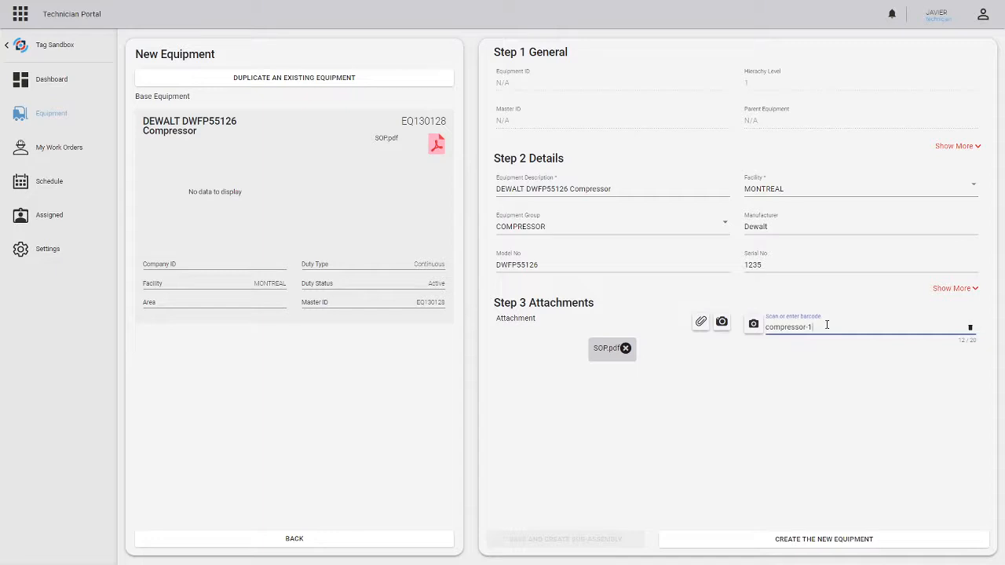
triple_click(827, 324)
key("BackSpace")
left_click(754, 324)
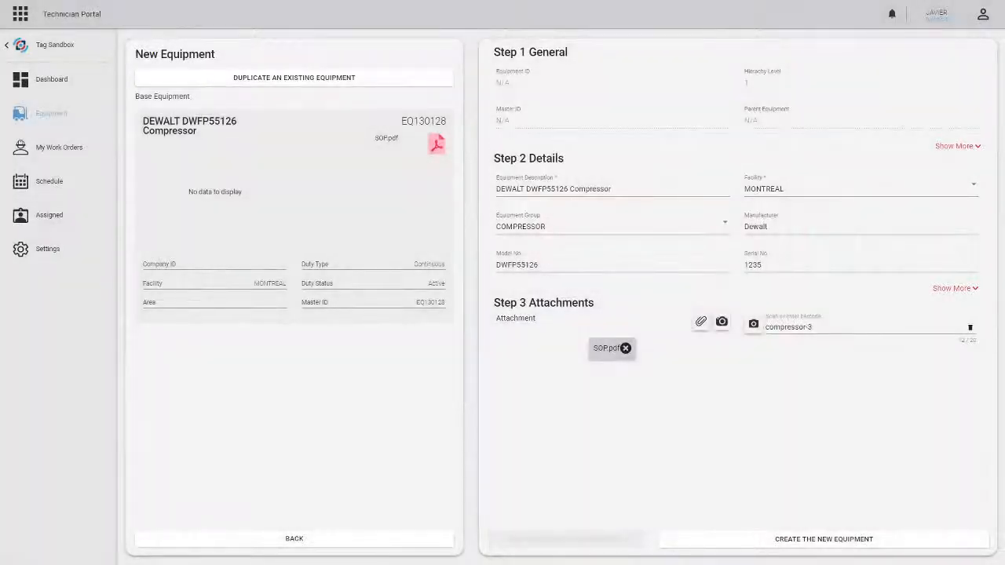
left_click(827, 327)
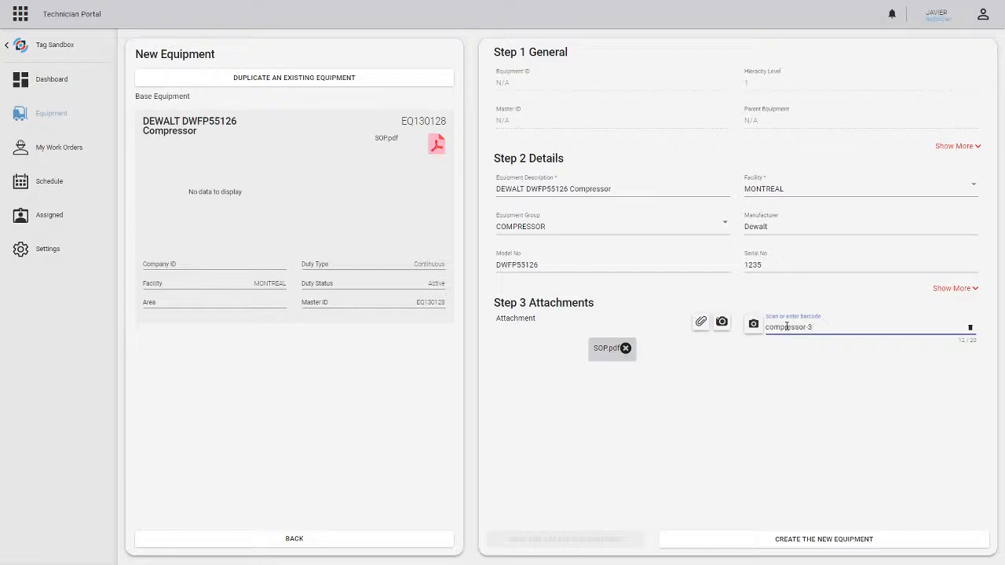
left_click(801, 541)
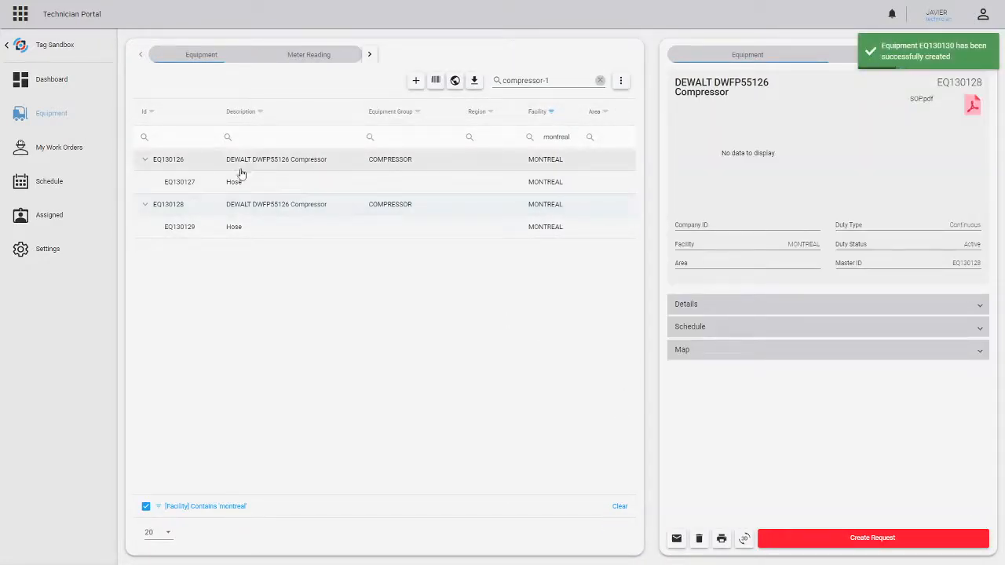
- Clear the equipment search, scan the barcode compressor-3 to find the duplicated compressor, and open its record
left_click_drag(563, 78, 493, 77)
left_click(599, 82)
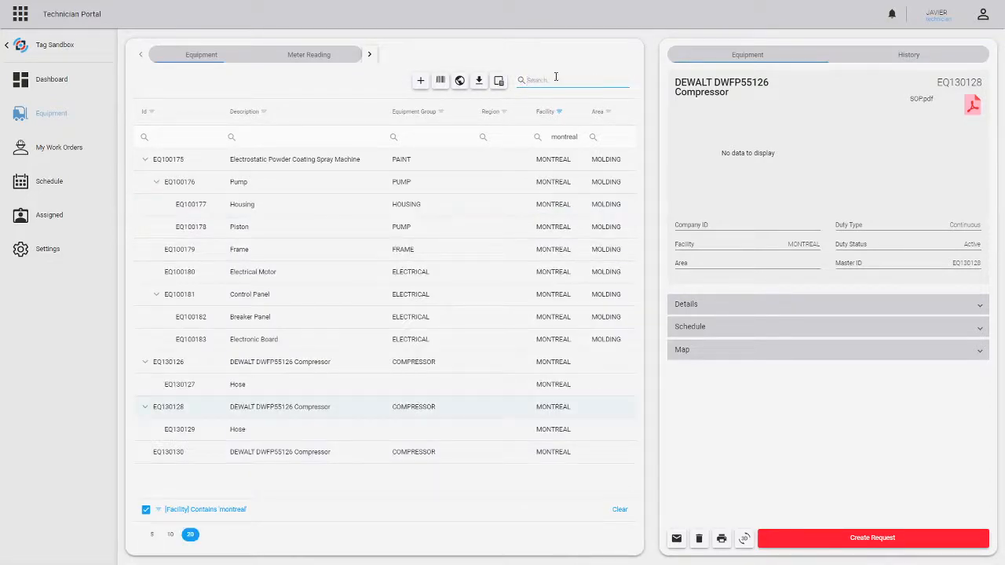
left_click(441, 84)
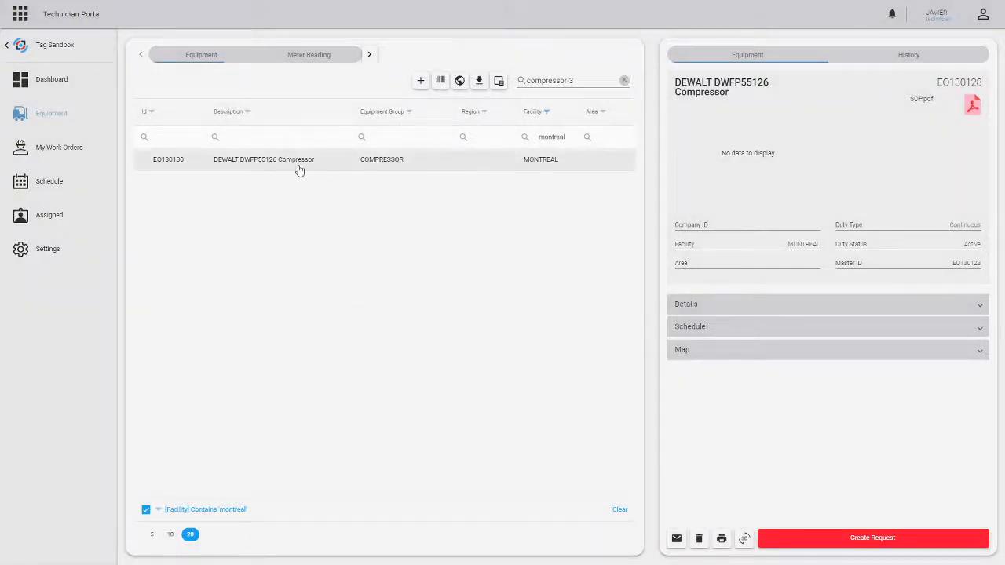
left_click(240, 162)
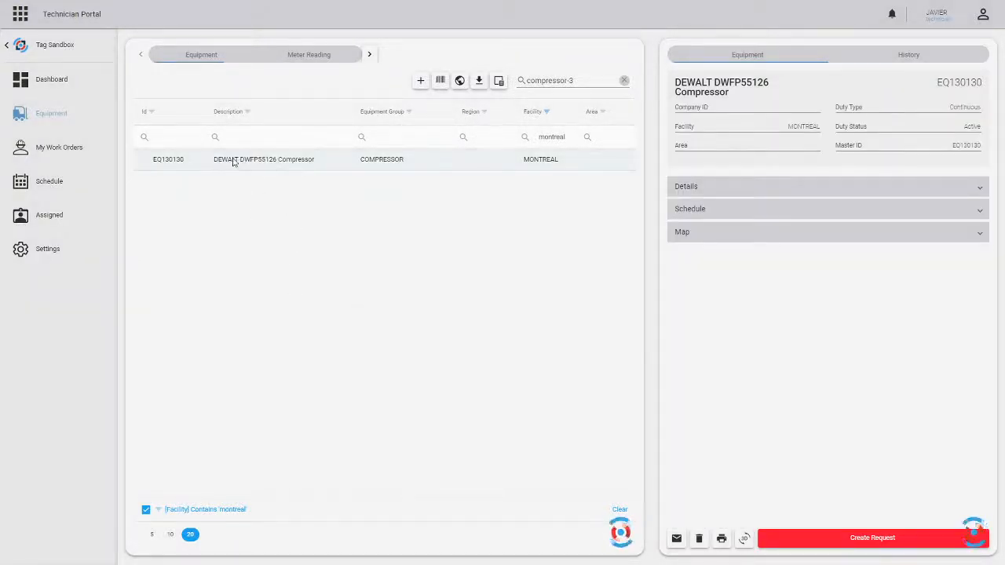